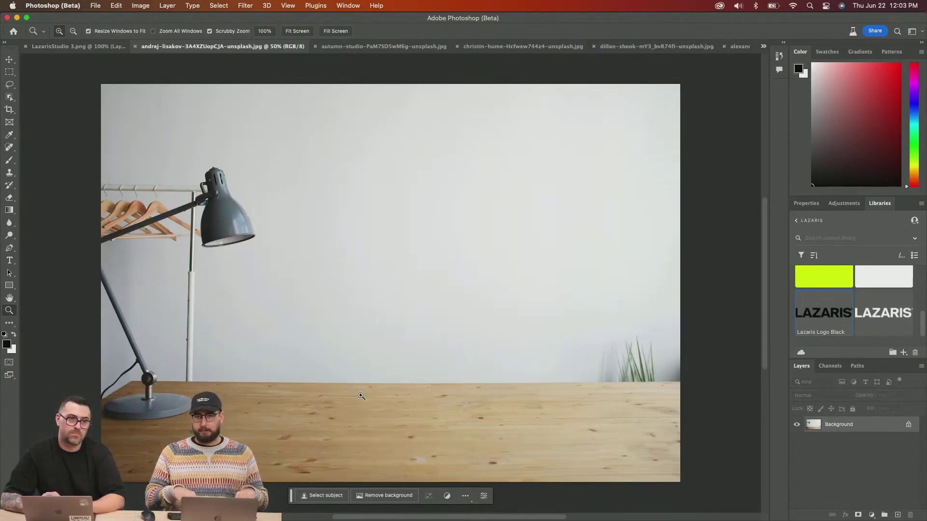
Lasso an area on the desk beside the lamp, generate a "red apple" with Generative Fill, accepting the AI terms, and choose the third variation
click(8, 85)
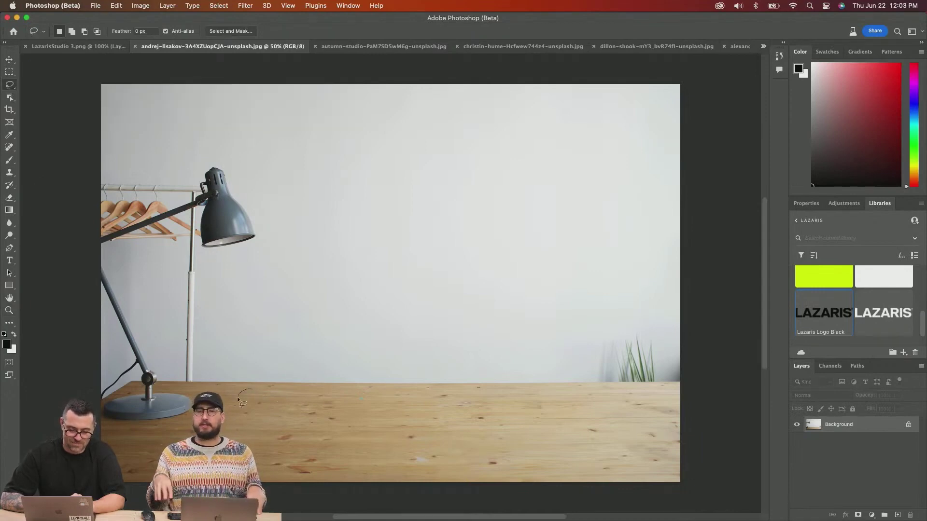
mouse_move(262, 365)
mouse_down()
mouse_move(226, 399)
mouse_move(231, 423)
mouse_move(255, 440)
mouse_move(292, 442)
mouse_move(316, 423)
mouse_move(314, 404)
mouse_move(263, 367)
mouse_up()
click(197, 455)
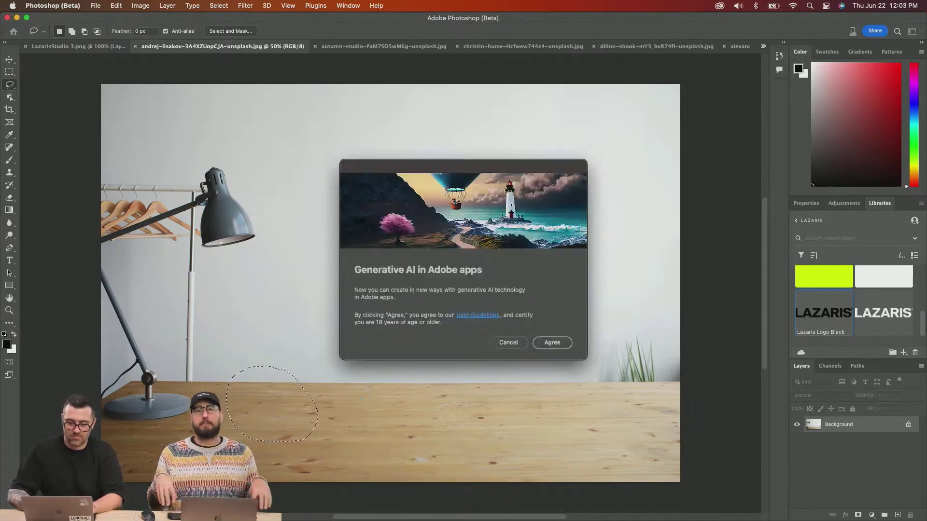
click(551, 343)
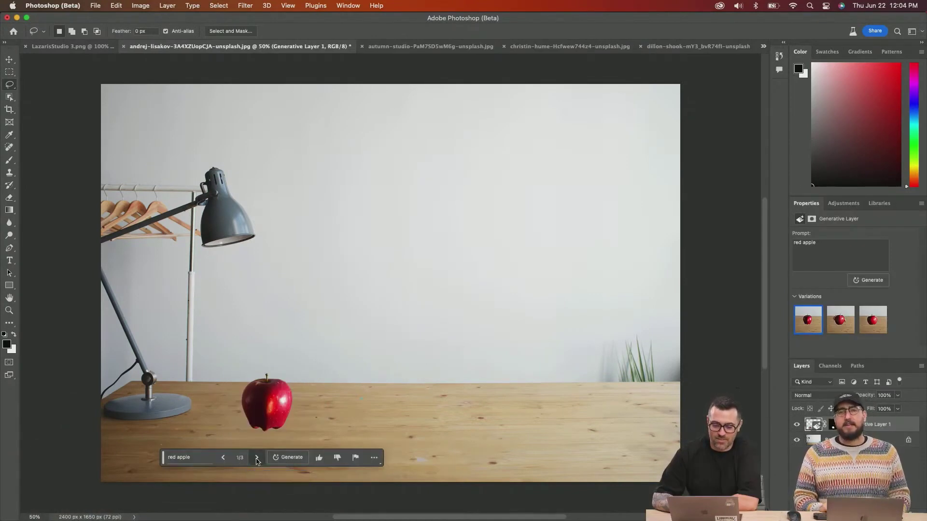
click(257, 458)
click(256, 458)
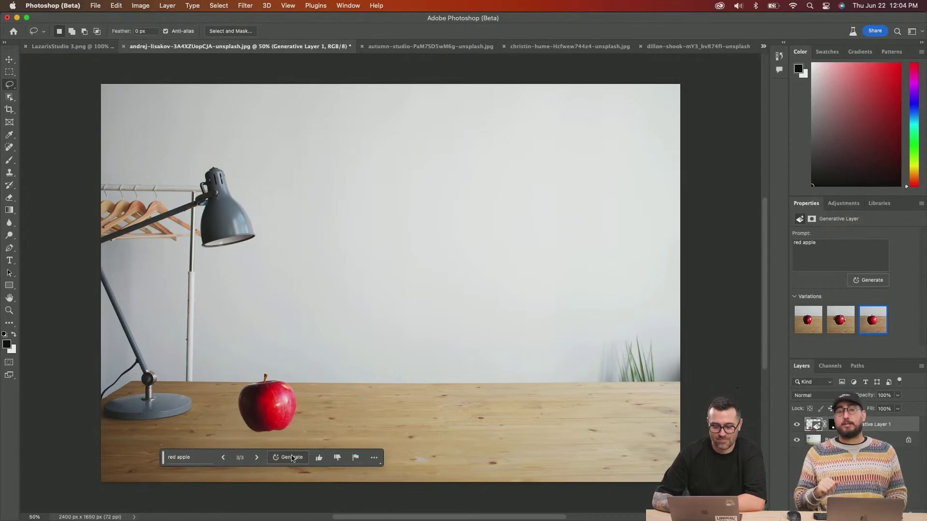
Generate a "laptop" in the middle of the desk with Generative Fill, compare variations and keep the first one
mouse_move(521, 319)
mouse_down()
mouse_move(463, 323)
mouse_move(416, 376)
mouse_move(435, 454)
mouse_move(504, 484)
mouse_move(600, 378)
mouse_move(522, 321)
mouse_up()
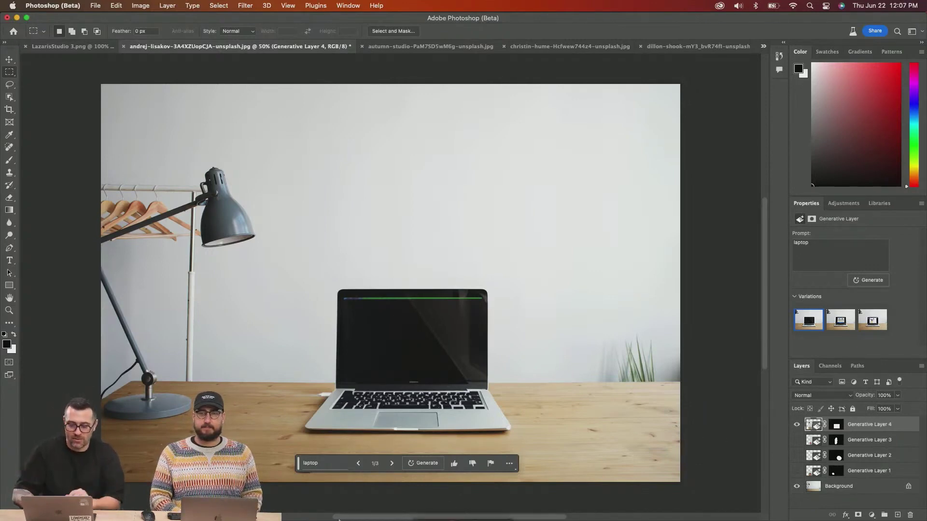
click(391, 463)
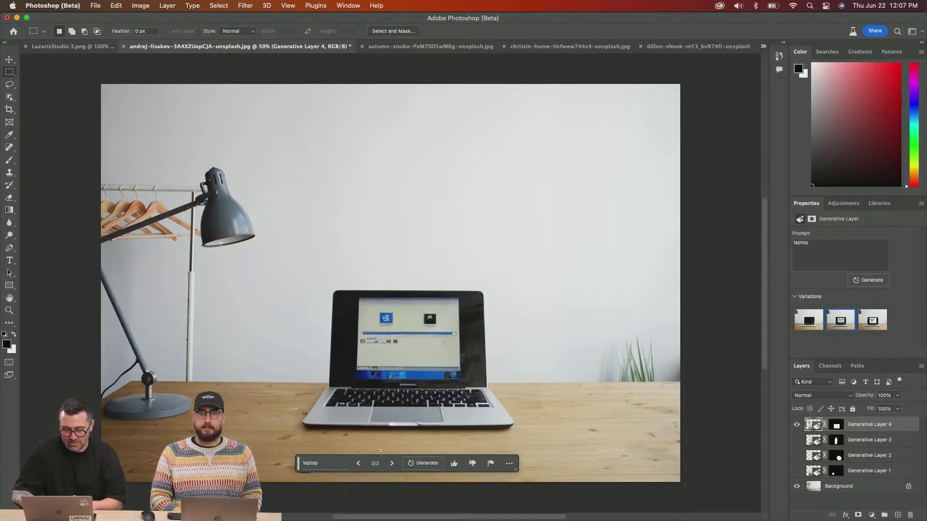
click(358, 464)
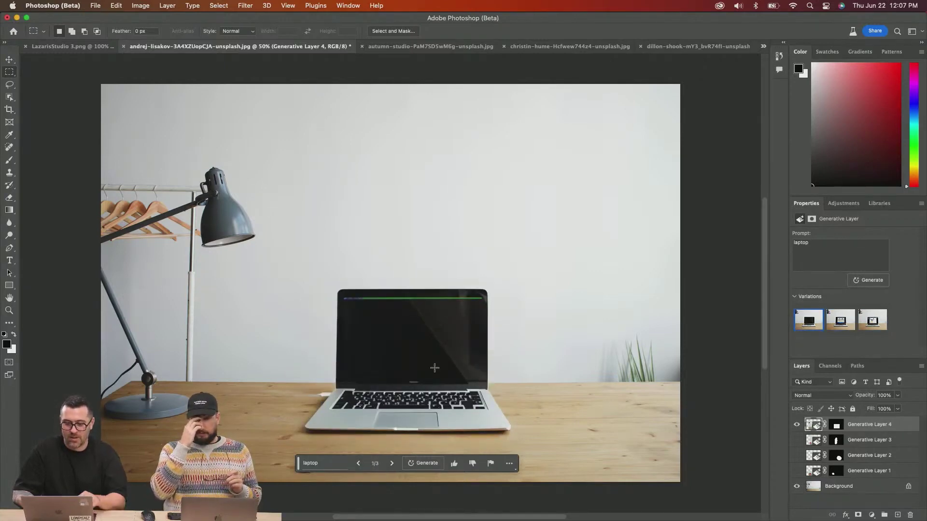
Cover the laptop screen with a light fill of about 583 × 352 px on a new layer and convert that layer to a smart object
key(super+1)
drag(297, 238, 578, 409)
key(alt+shift+super+n)
key(g)
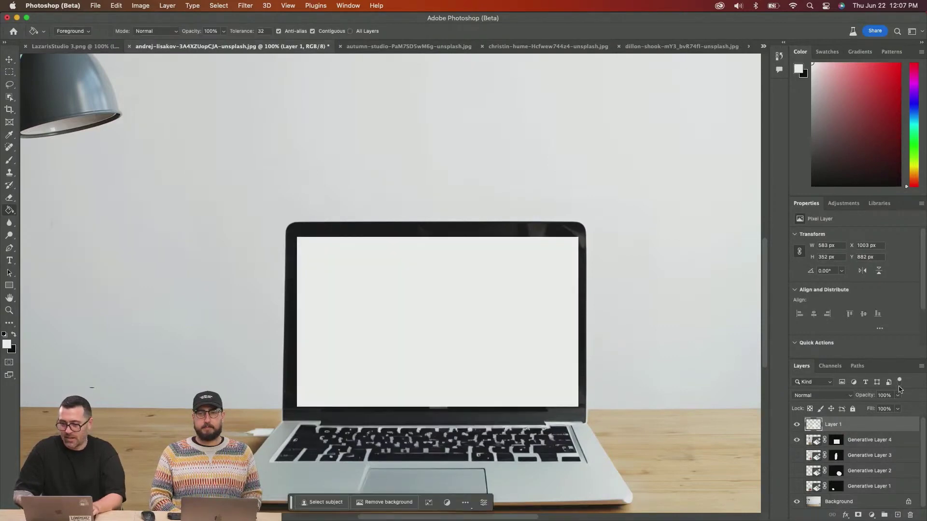
right_click(885, 423)
click(840, 215)
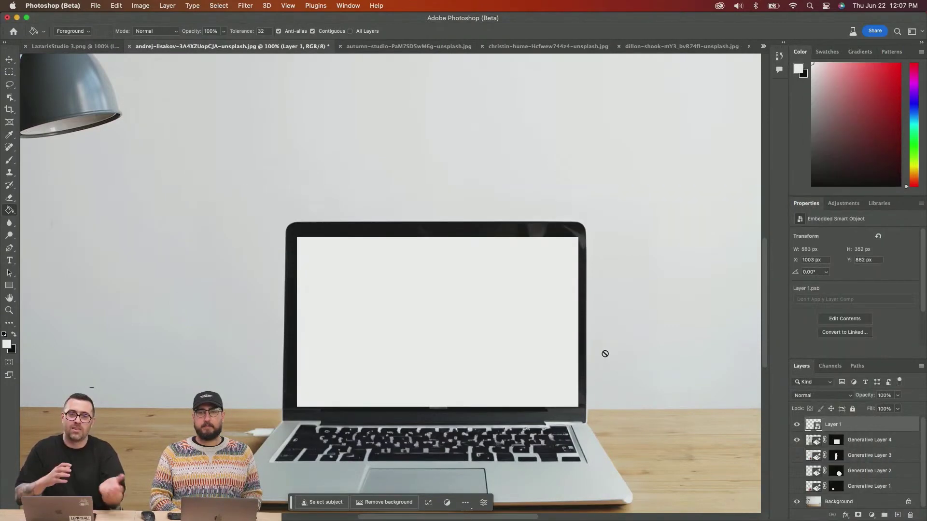
Open the smart object's contents, paste the photo of the two men, and scale and position it to cover the canvas
double_click(810, 424)
key(Return)
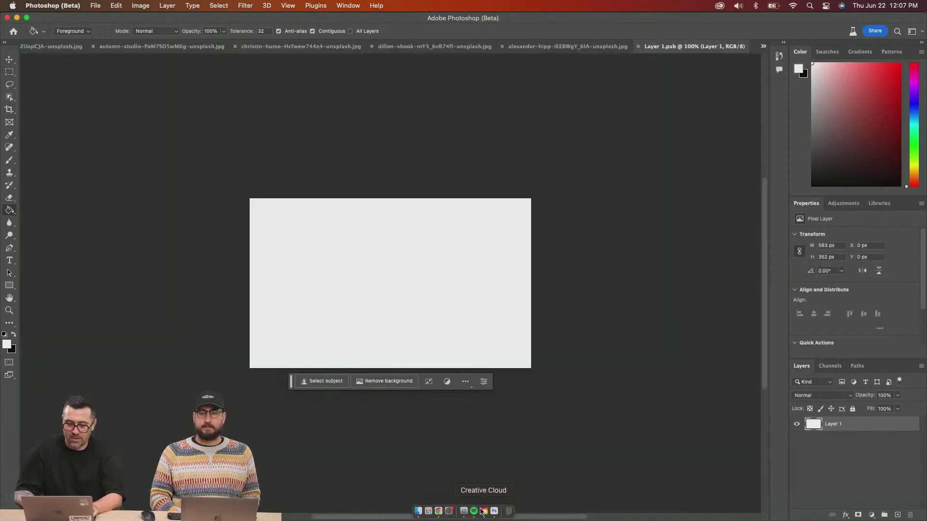
key(super+v)
key(super+t)
drag(250, 198, 680, 414)
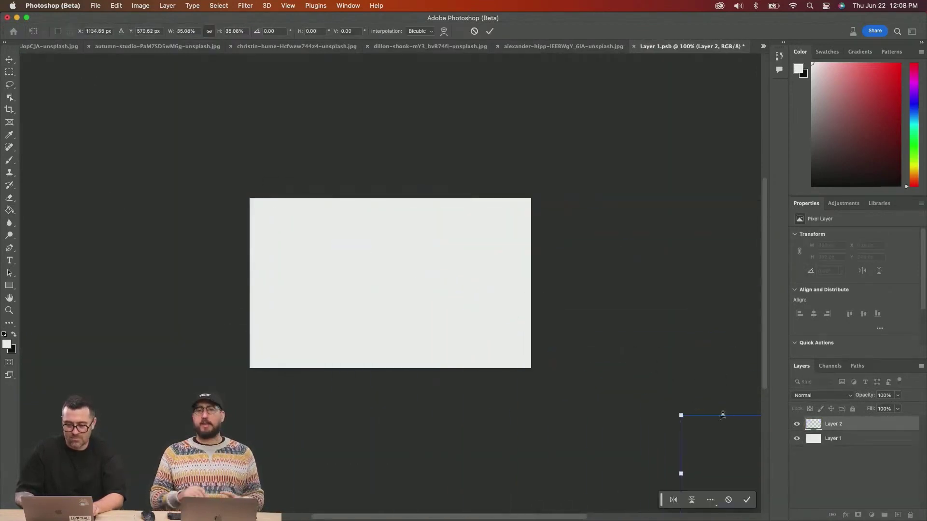
drag(727, 432, 323, 270)
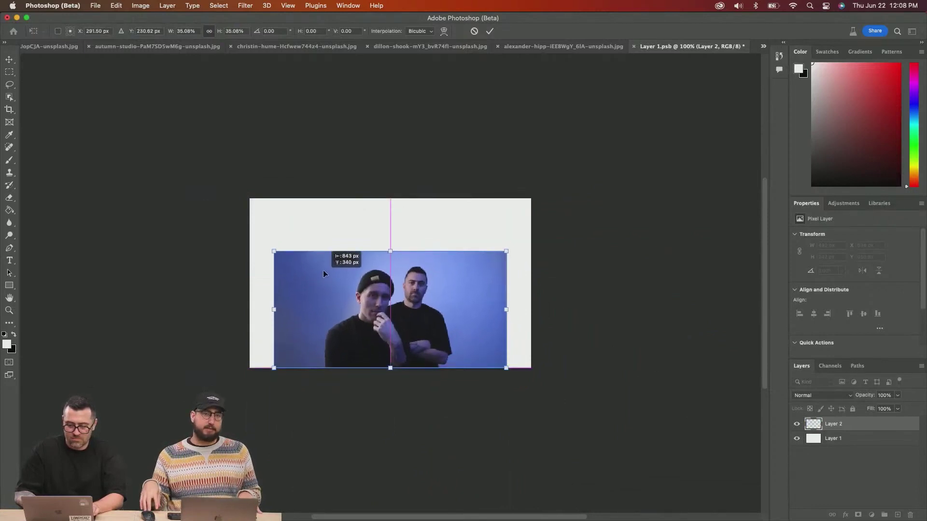
drag(271, 249, 167, 198)
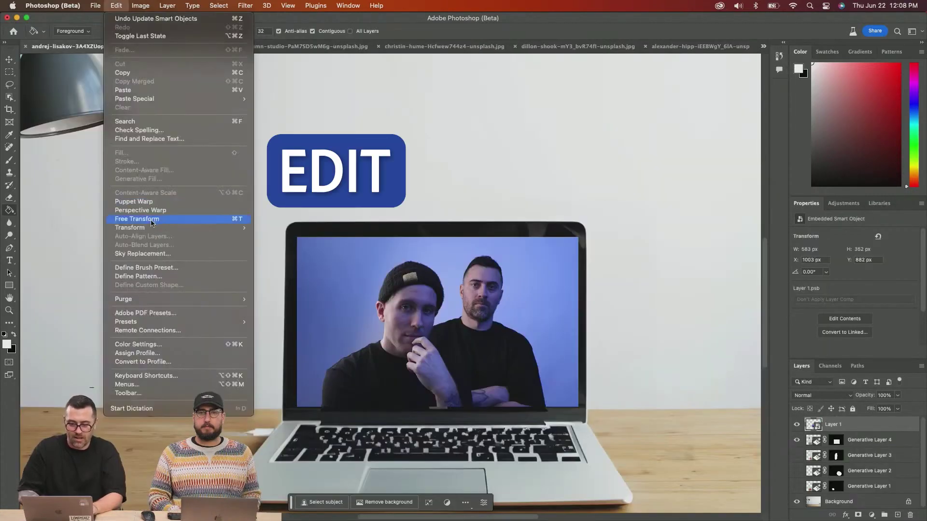
Apply a Perspective transform to the screen image, widening its lower edge slightly to match the laptop screen
mouse_move(184, 228)
click(347, 278)
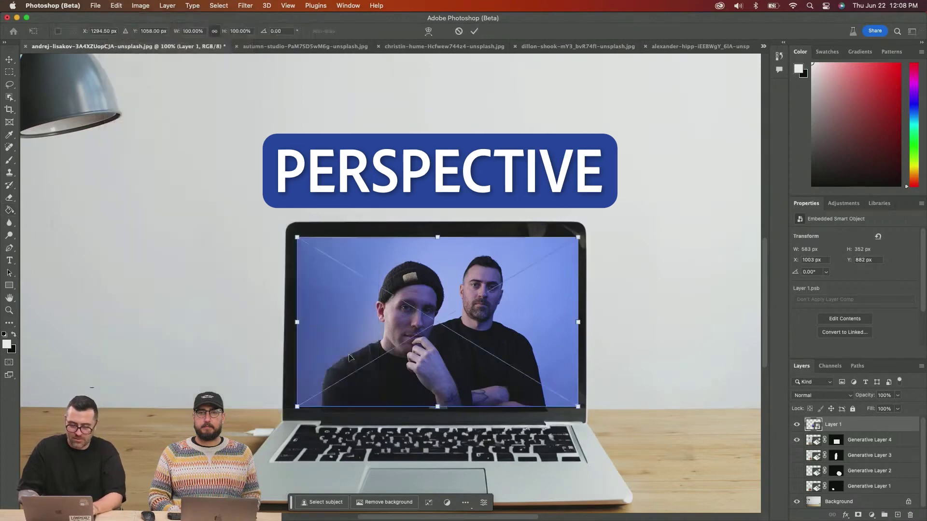
drag(299, 413, 296, 413)
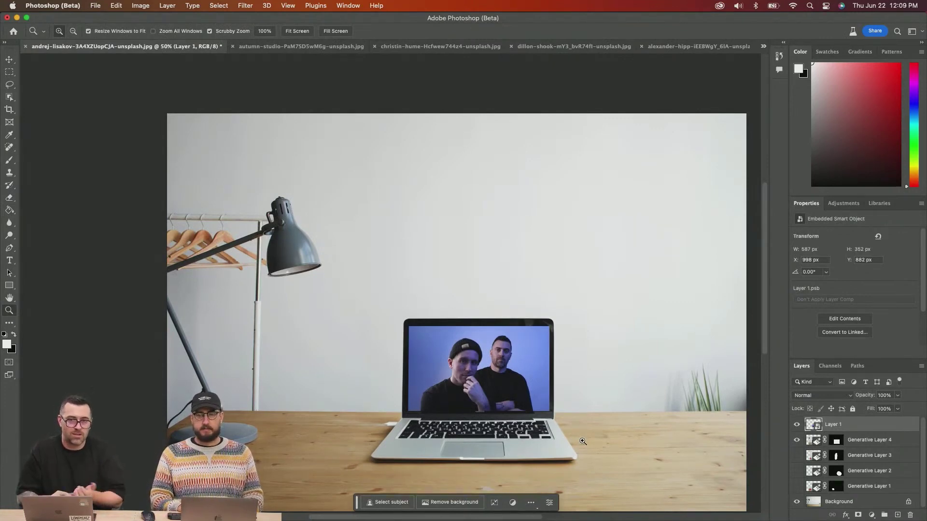
Lasso an area on the desk between the lamp and the laptop and generate a white coffee mug there
key(l)
drag(271, 393, 362, 440)
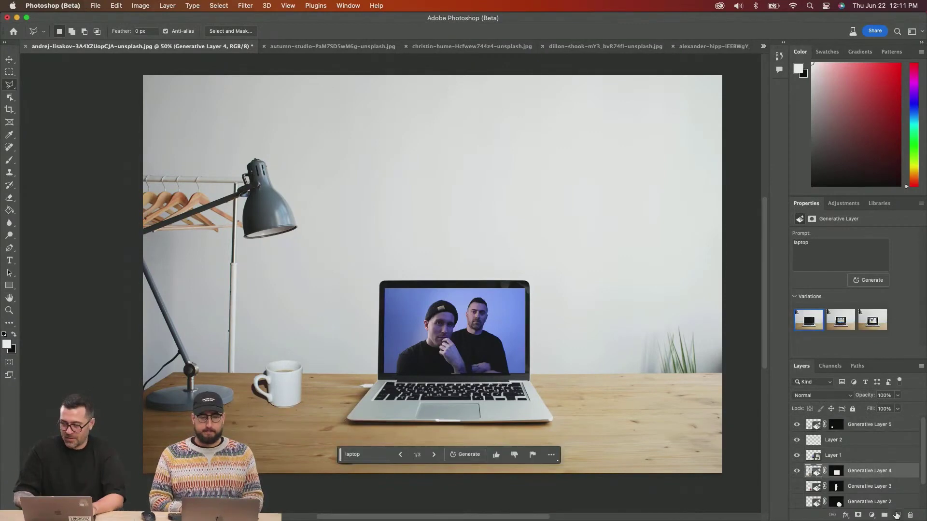
Add a new layer above the laptop layer, marquee the wall area up to the image's right edge, and start Generative Fill on it
click(897, 515)
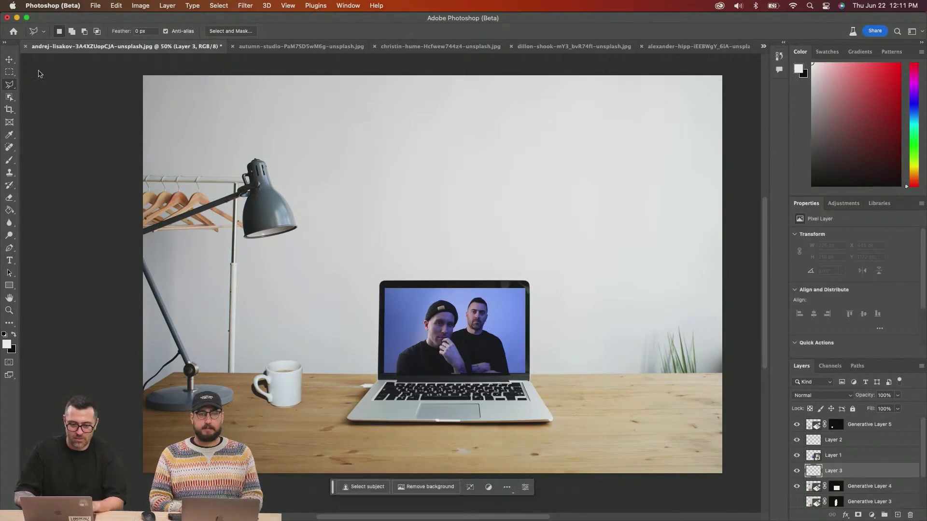
click(9, 72)
drag(489, 129, 755, 274)
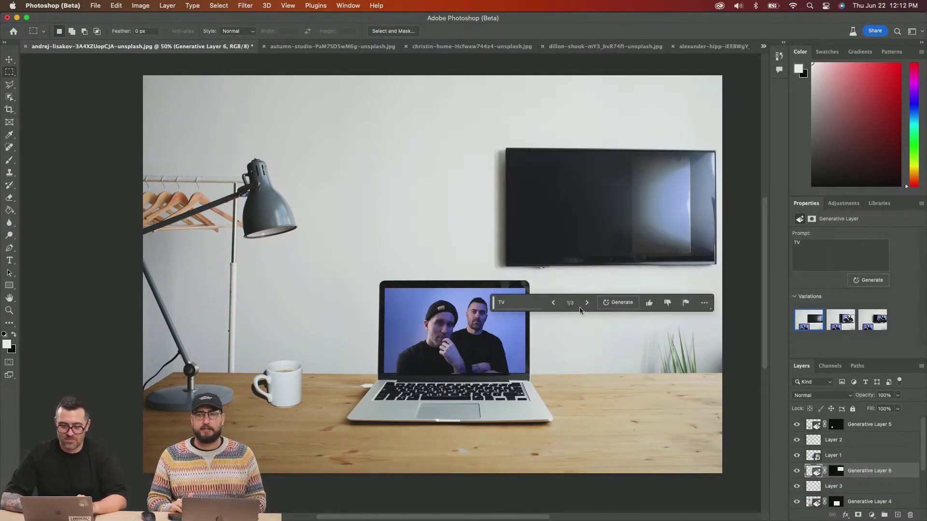
click(586, 303)
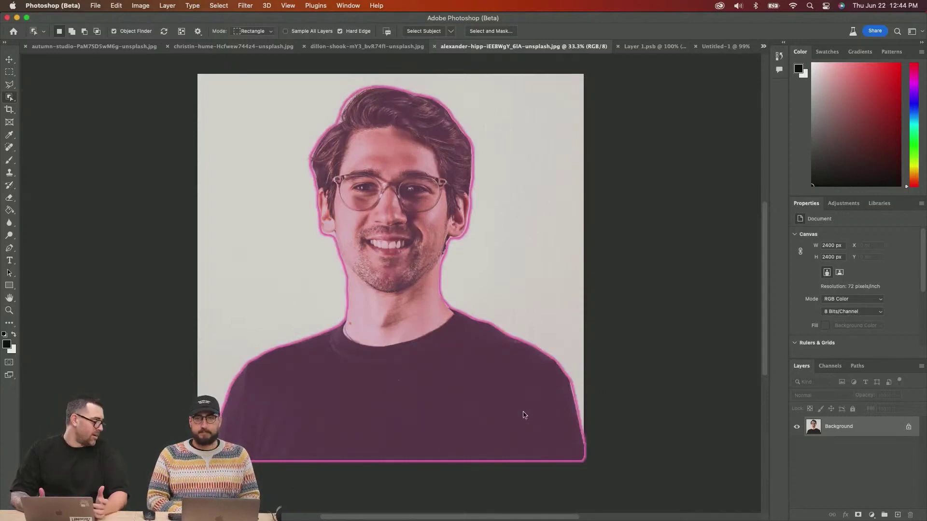
Select the man's black shirt, generate a "patterned knit sweater with triangles and neutral colors", and choose the third variation
click(524, 415)
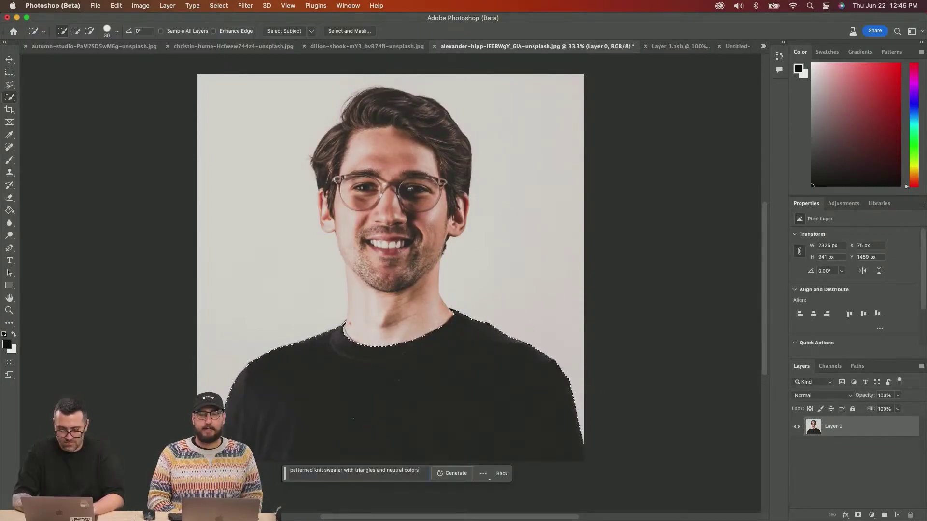
key(Return)
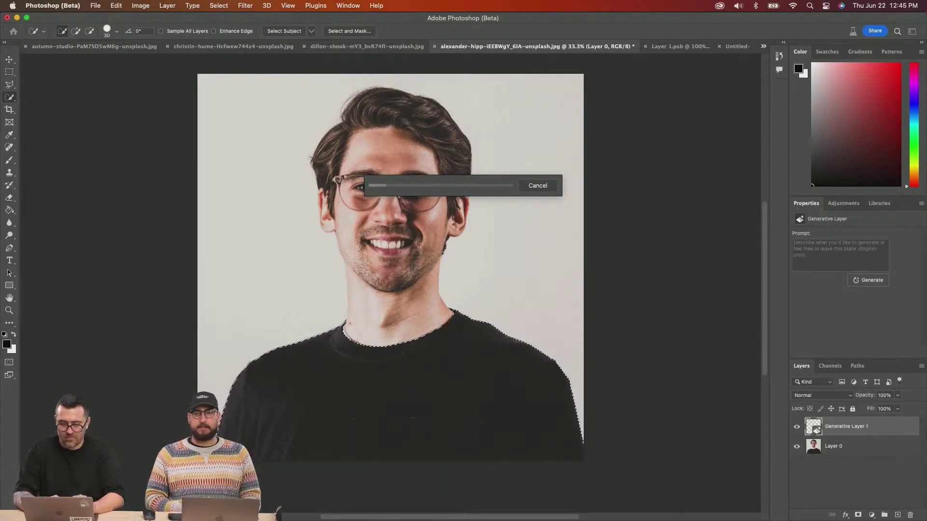
click(379, 474)
click(379, 474)
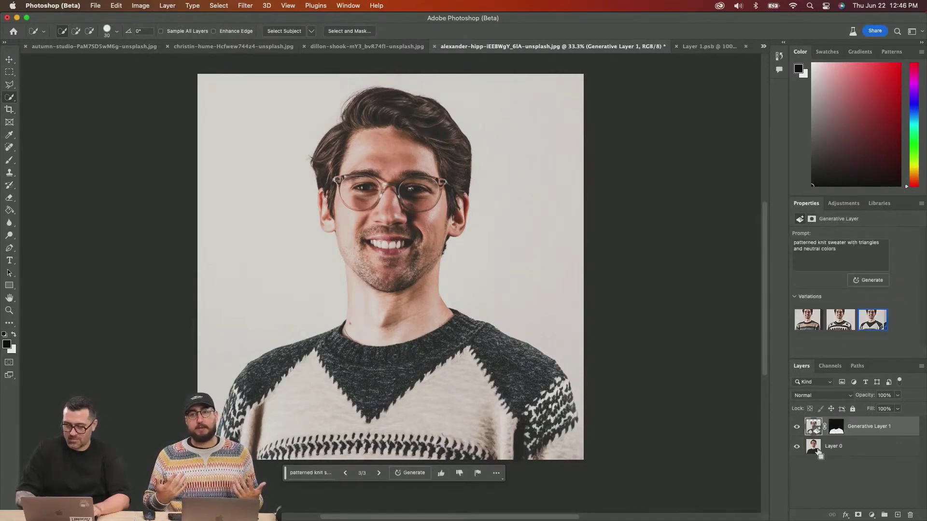
drag(817, 452, 818, 456)
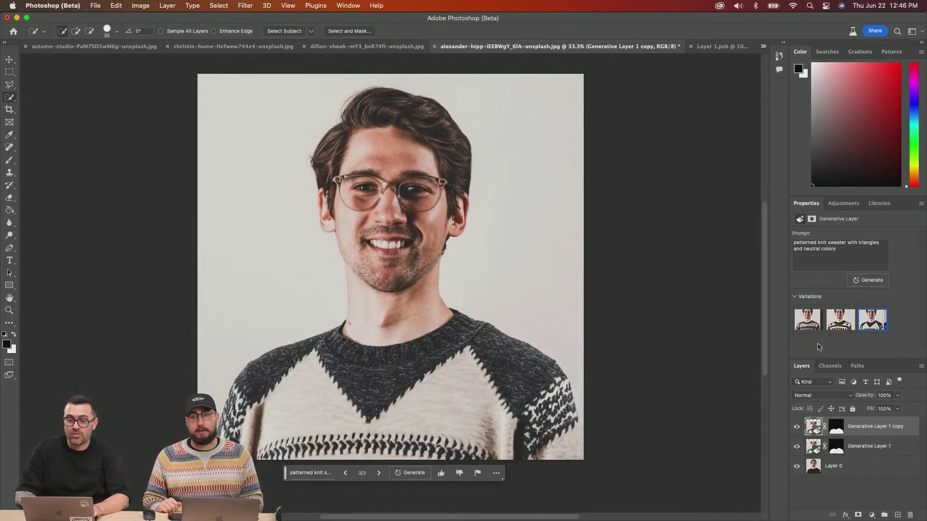
triple_click(841, 251)
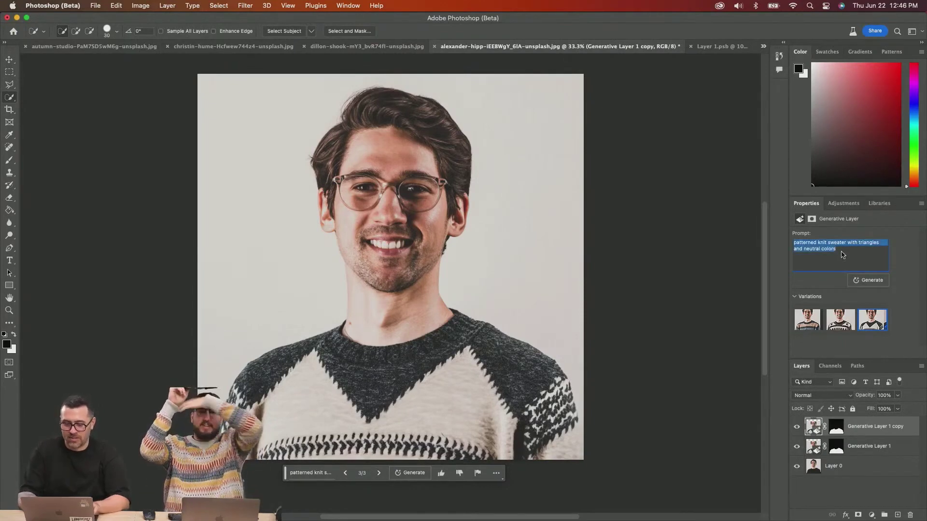
text(Ugly christmas sweater)
click(887, 433)
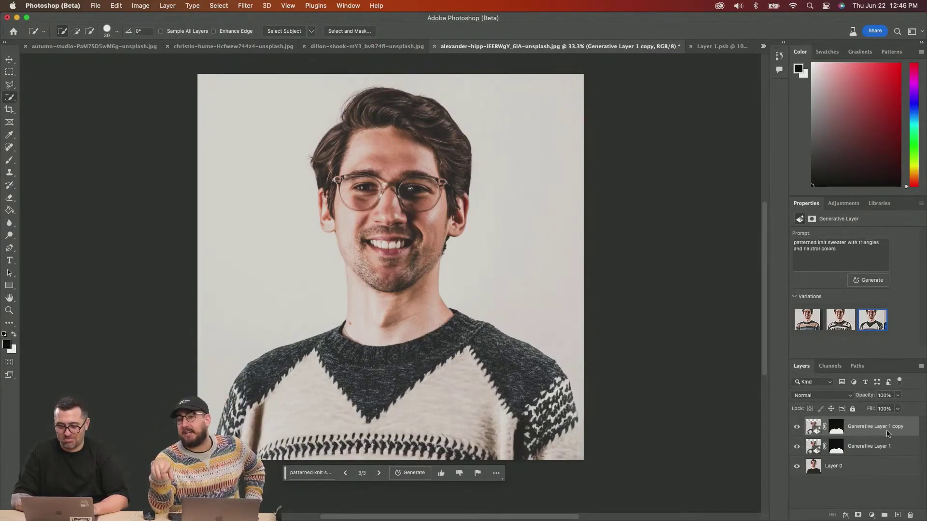
key(Delete)
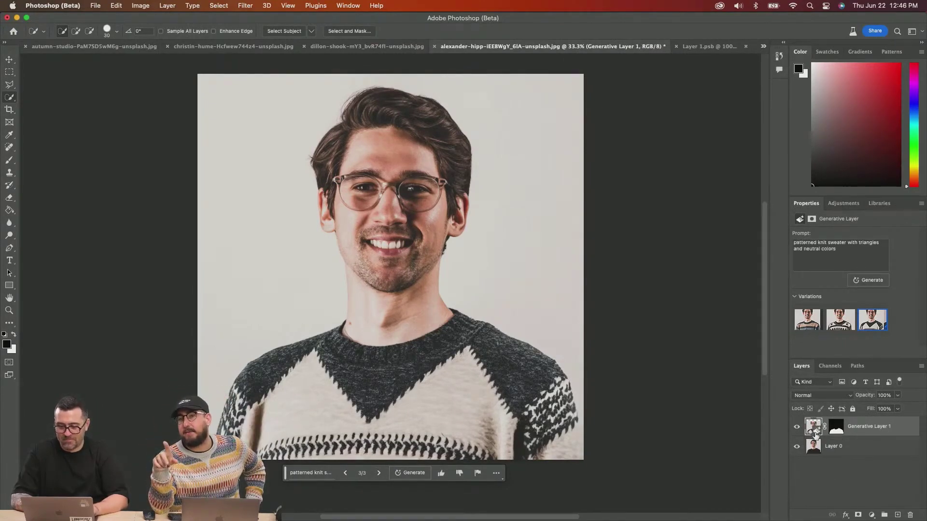
Replace the prompt of the sweater's generative layer, regenerate it, and switch to the next variation
triple_click(814, 255)
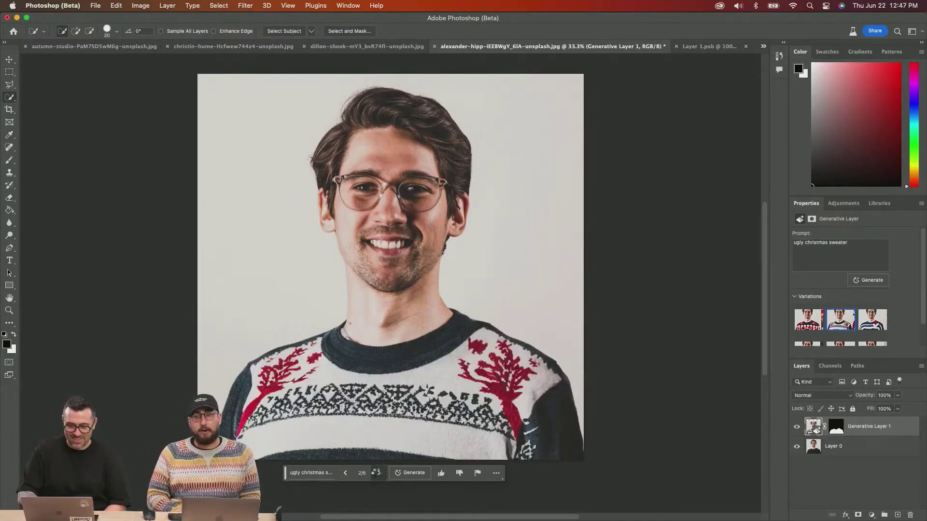
click(378, 473)
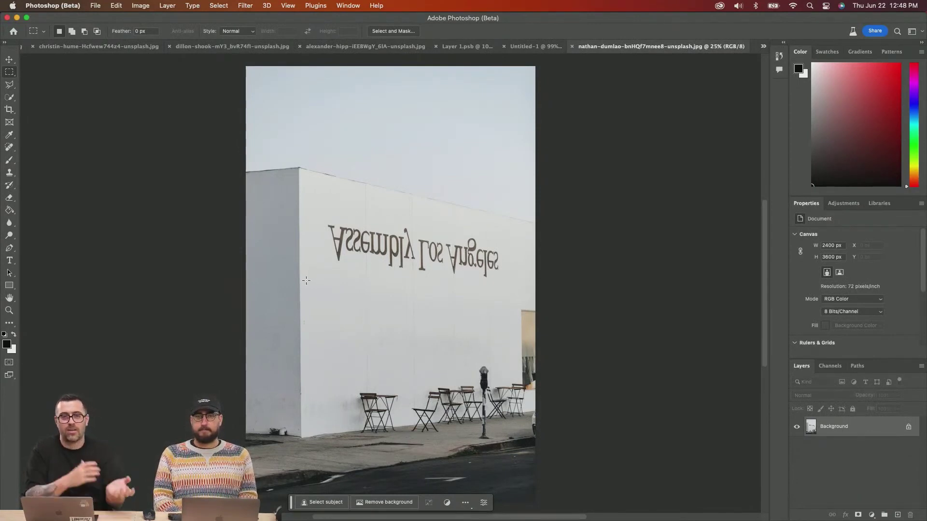
Extend the building photo's canvas to the left with the Crop tool, to about 4139 px wide
key(c)
drag(246, 268, 140, 266)
key(Return)
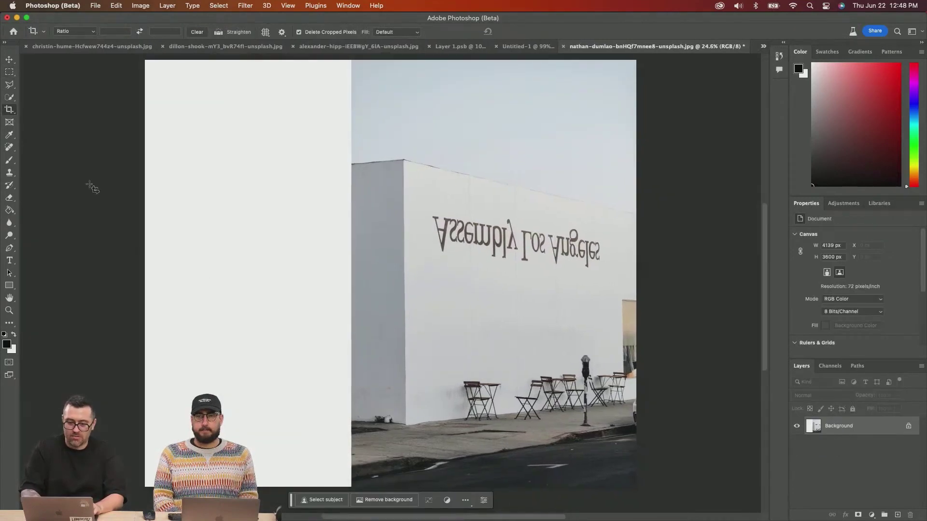
Marquee the empty canvas area with a slight overlap onto the photo and fill it using Generative Fill without a prompt
click(9, 72)
drag(140, 59, 353, 487)
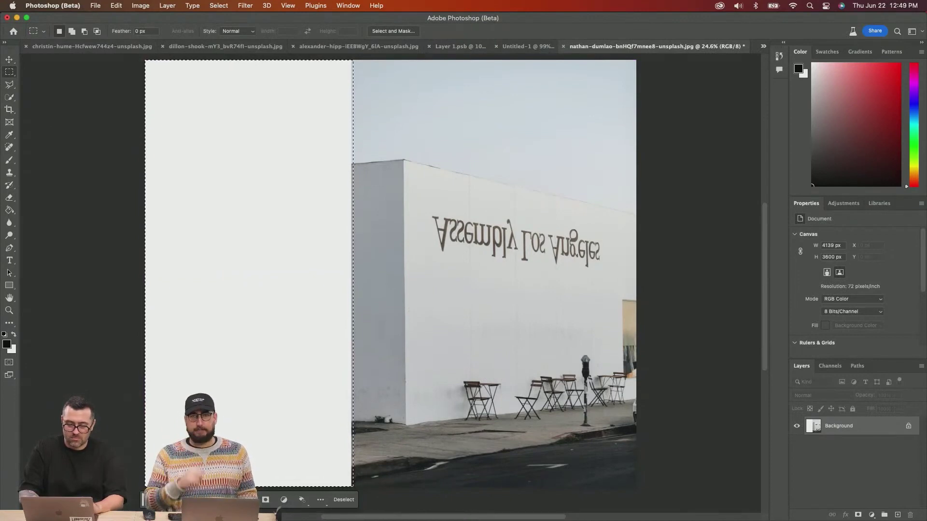
click(175, 500)
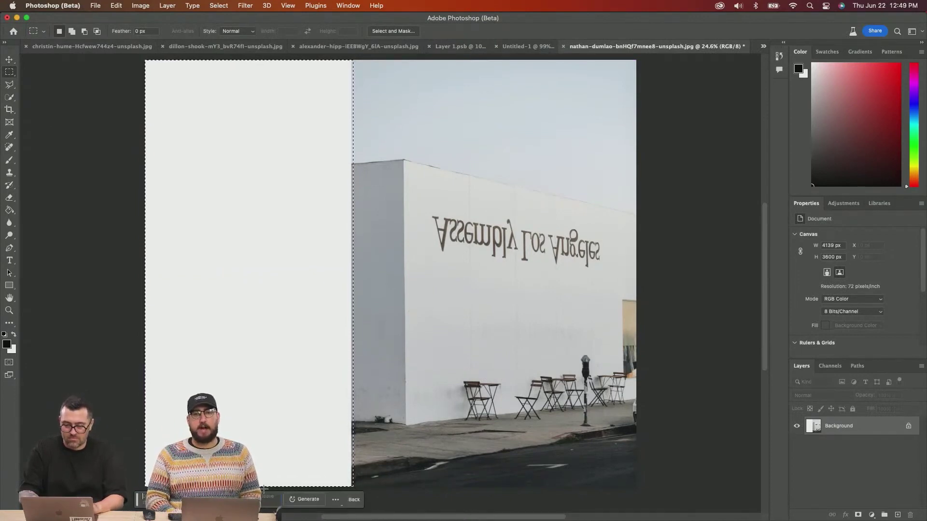
key(Return)
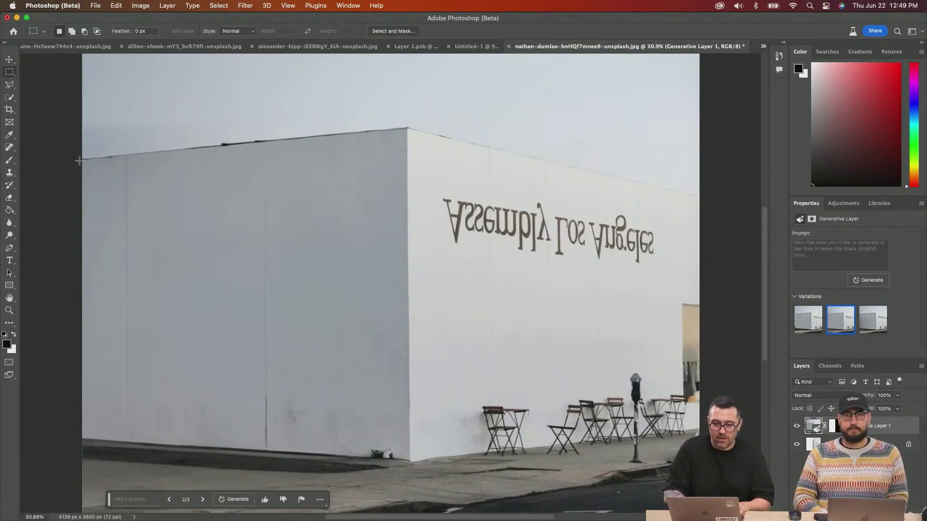
Fill a rectangle of about 2873 × 2020 px over the building's left wall with black on a new layer, convert it to a smart object and deselect
drag(79, 161, 510, 458)
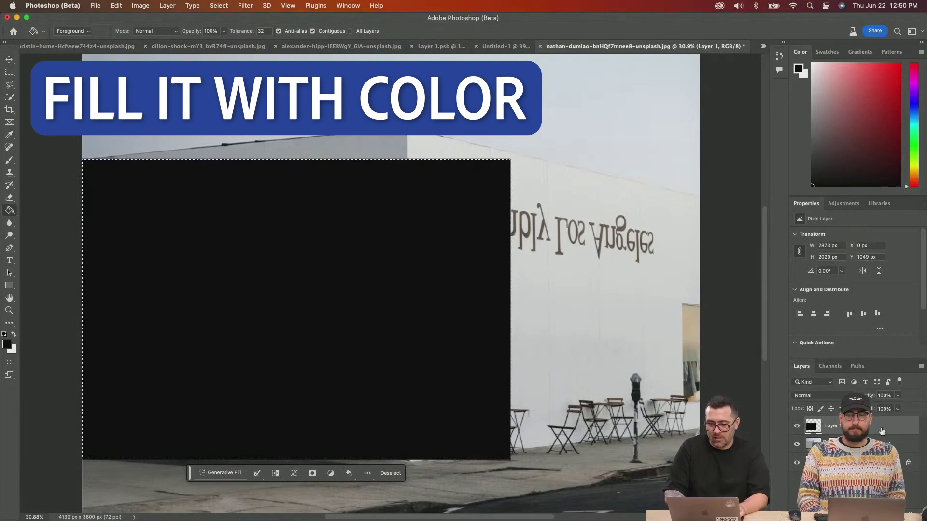
right_click(881, 431)
click(840, 213)
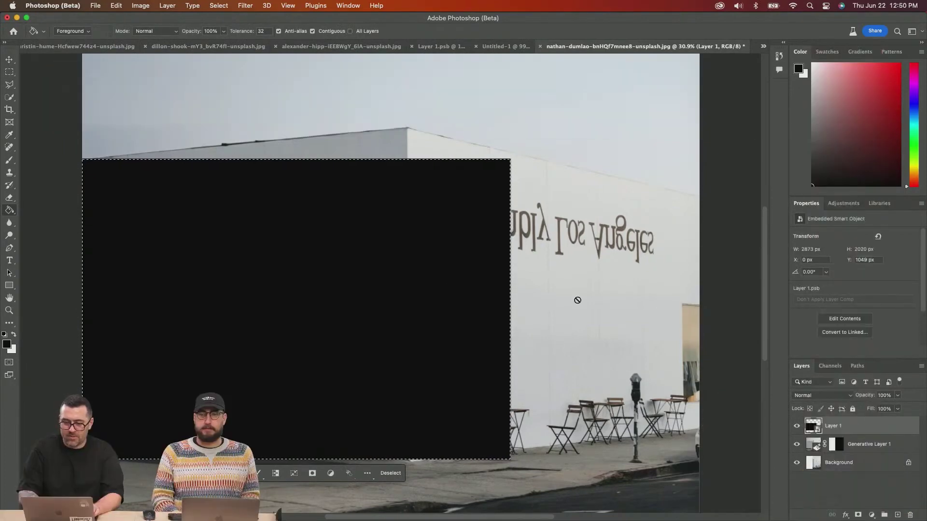
key(super+d)
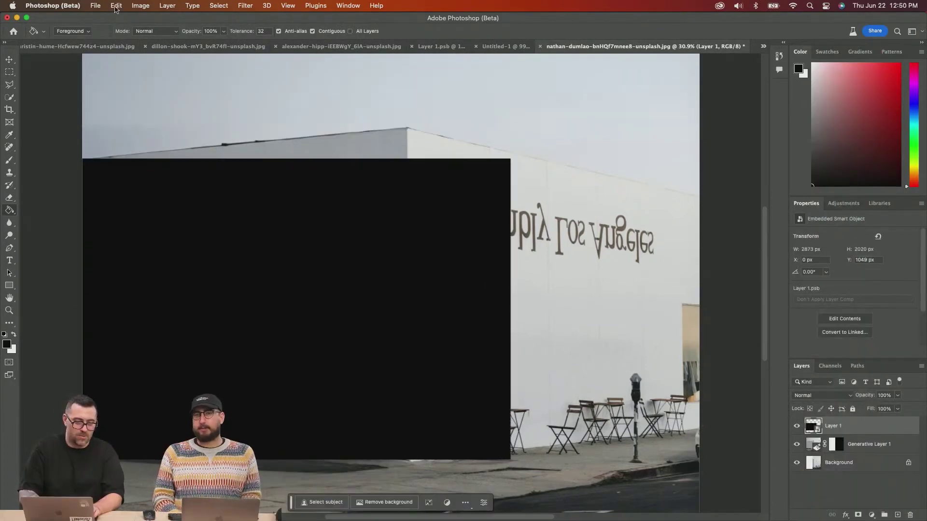
Free-transform the black smart object, distorting its corners to match the perspective and edges of the building's left wall
click(116, 5)
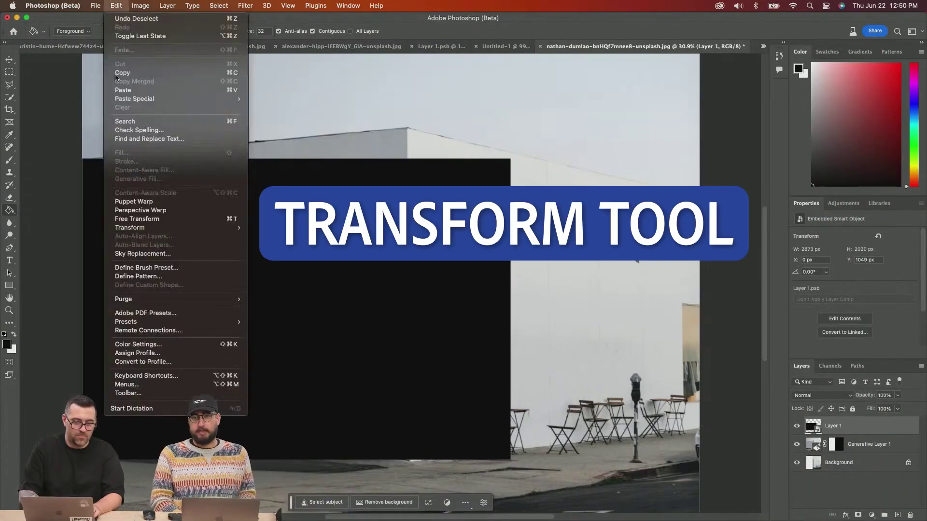
click(144, 221)
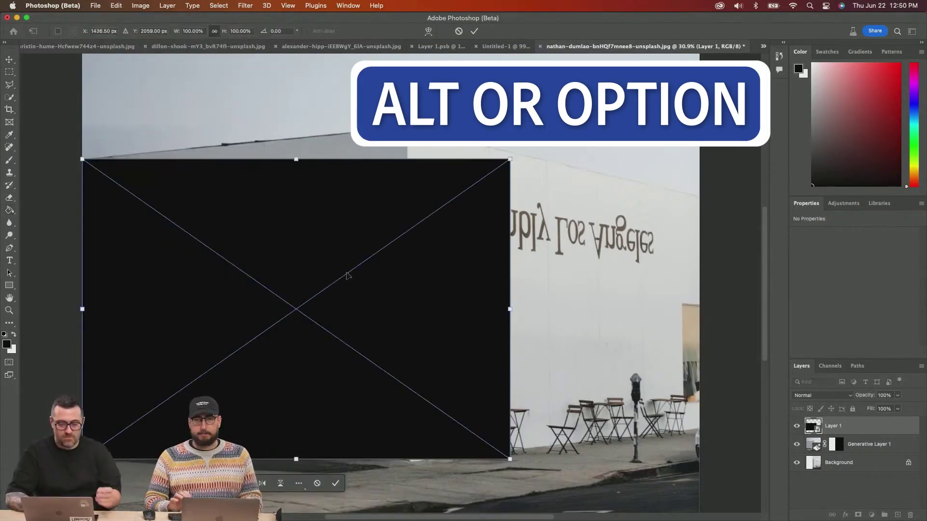
drag(377, 256, 351, 260)
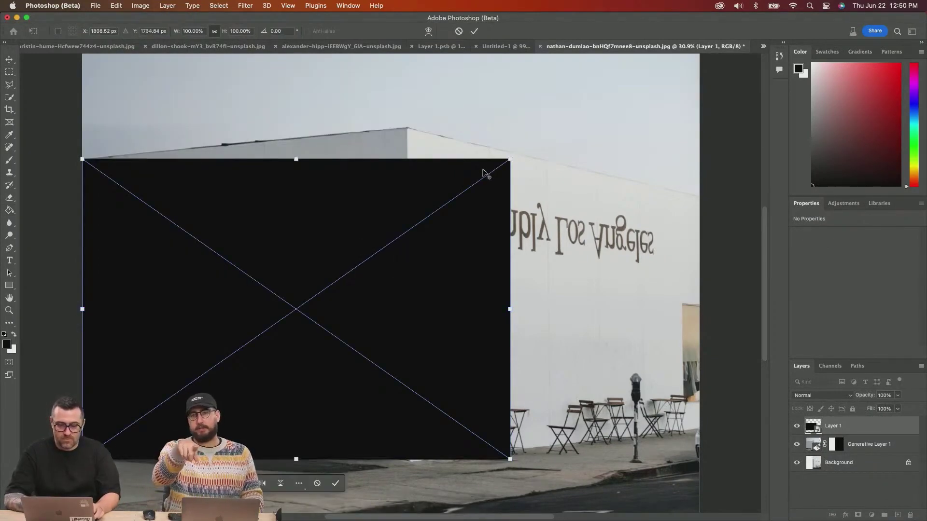
drag(511, 157, 405, 128)
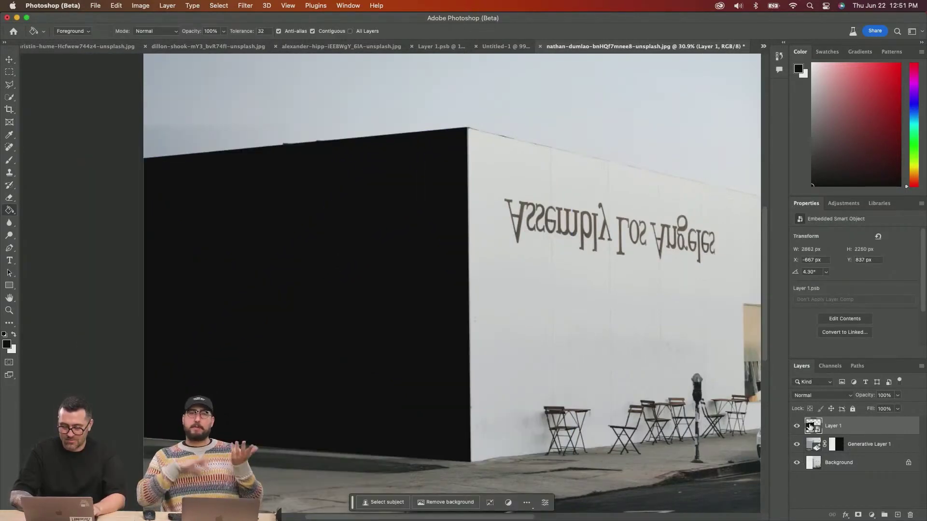
Open the contents of the wall smart object and hide its black layer
double_click(809, 426)
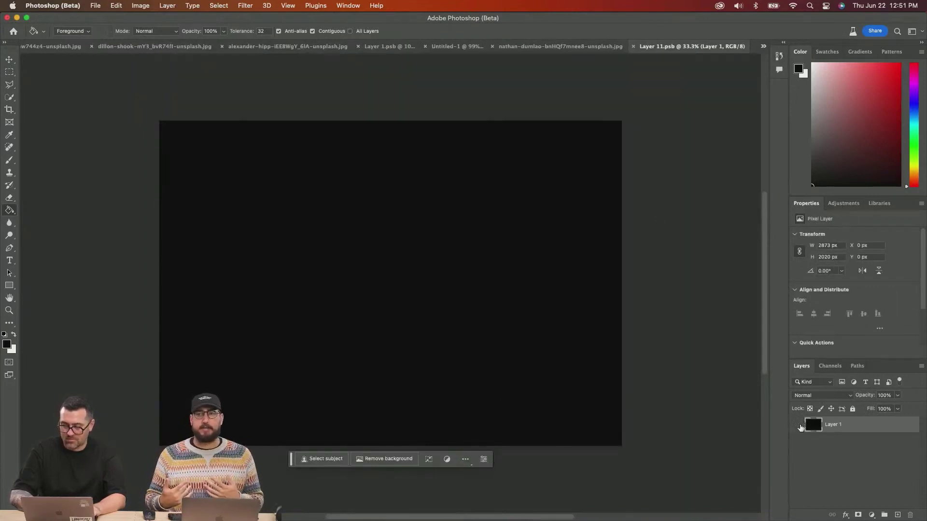
click(796, 424)
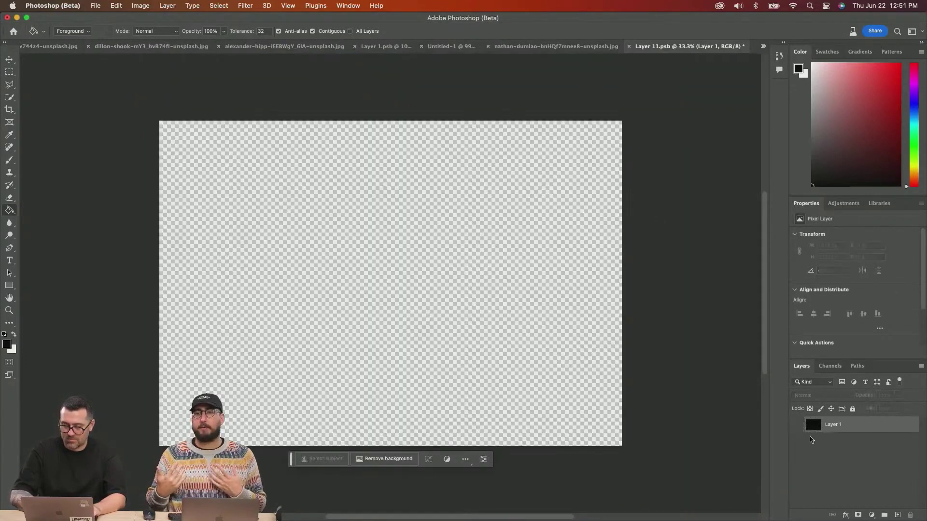
Place the black Lazaris logo from the LAZARIS library along the lower edge of the smart object's canvas
click(844, 203)
click(879, 203)
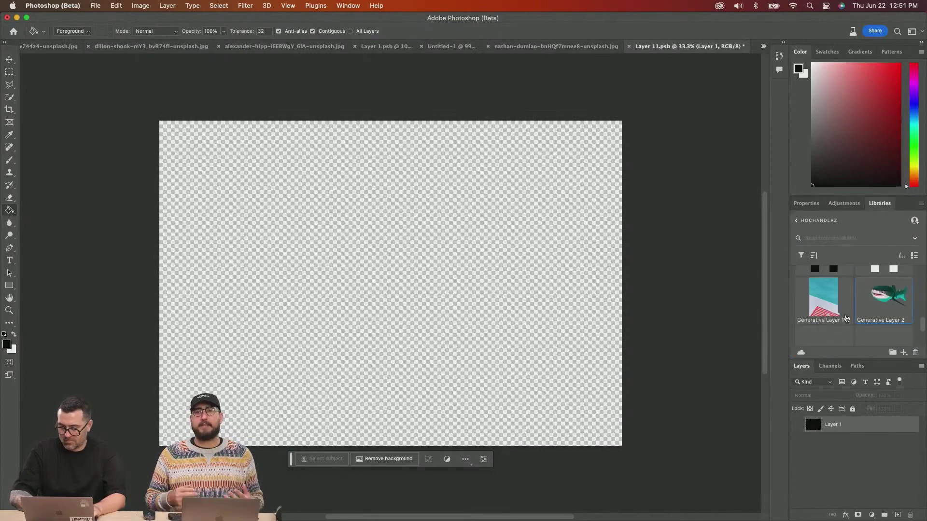
scroll(867, 316, up, 5)
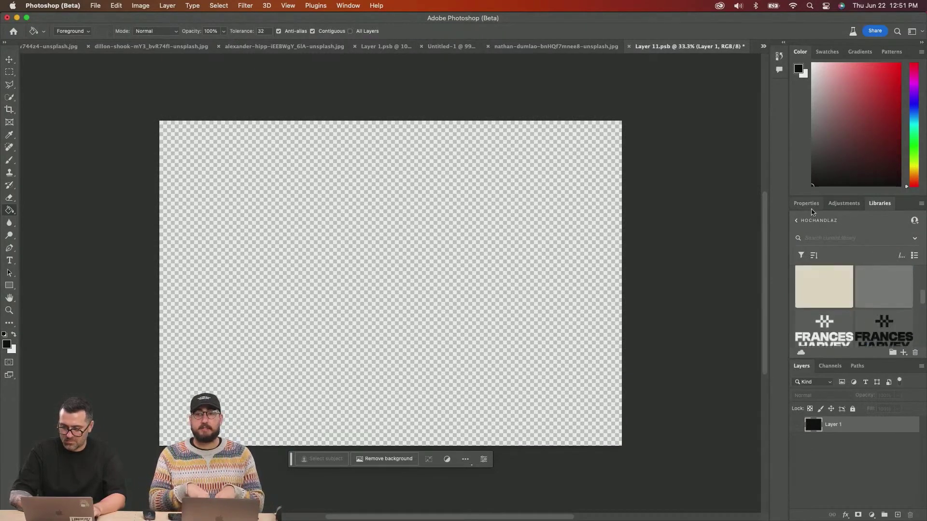
click(796, 220)
click(818, 297)
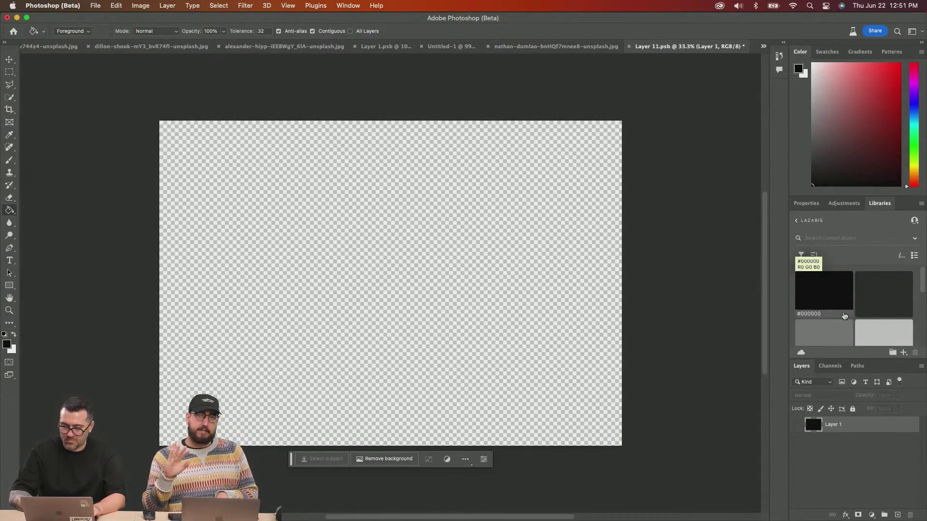
scroll(843, 311, down, 5)
drag(835, 306, 399, 388)
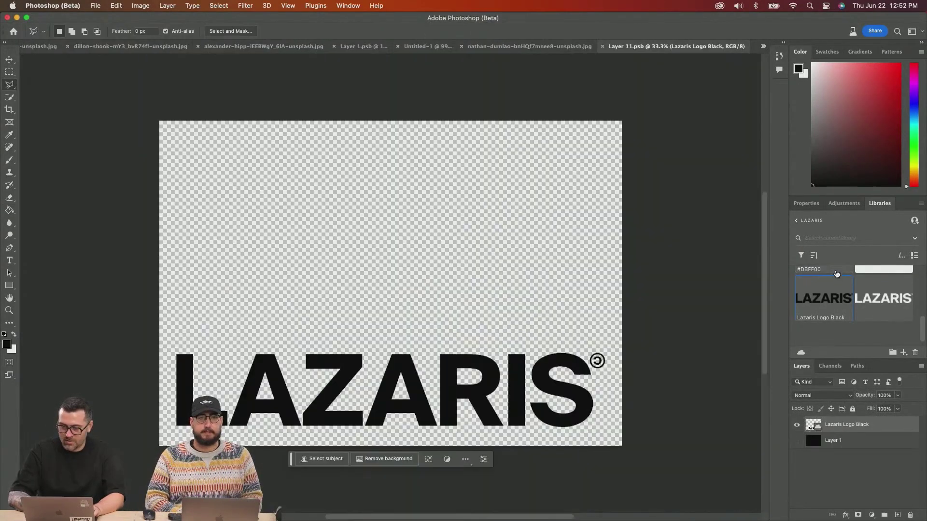
Add a new layer as lime green background in the LAZARIS library color and save the smart object's contents
scroll(836, 276, up, 2)
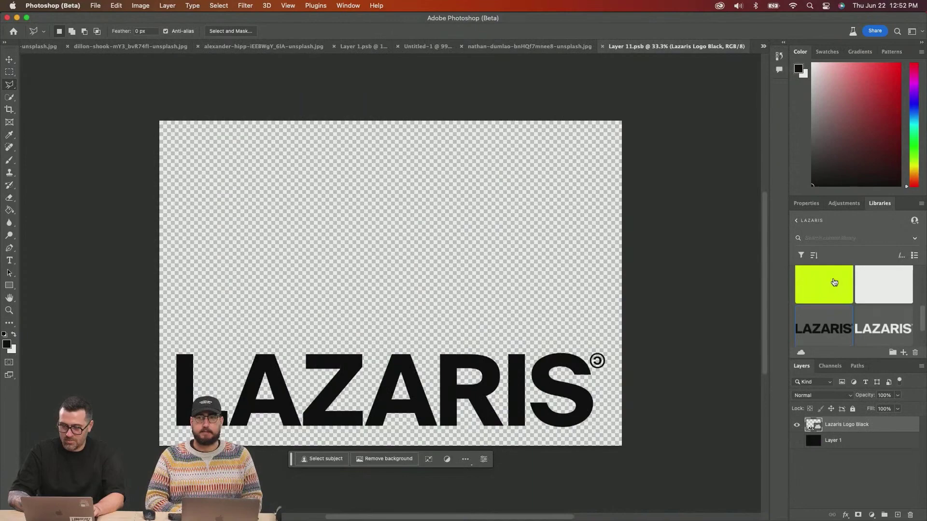
click(897, 515)
click(831, 291)
key(super+s)
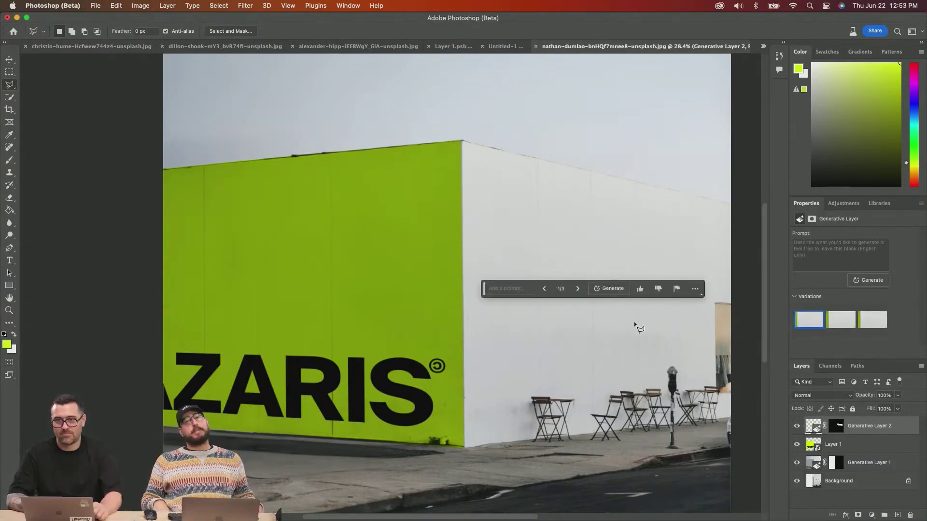
Extend the building photo's canvas downward below the street with the Crop tool
mouse_move(576, 279)
mouse_down()
mouse_move(604, 295)
mouse_move(636, 266)
mouse_move(574, 260)
mouse_up()
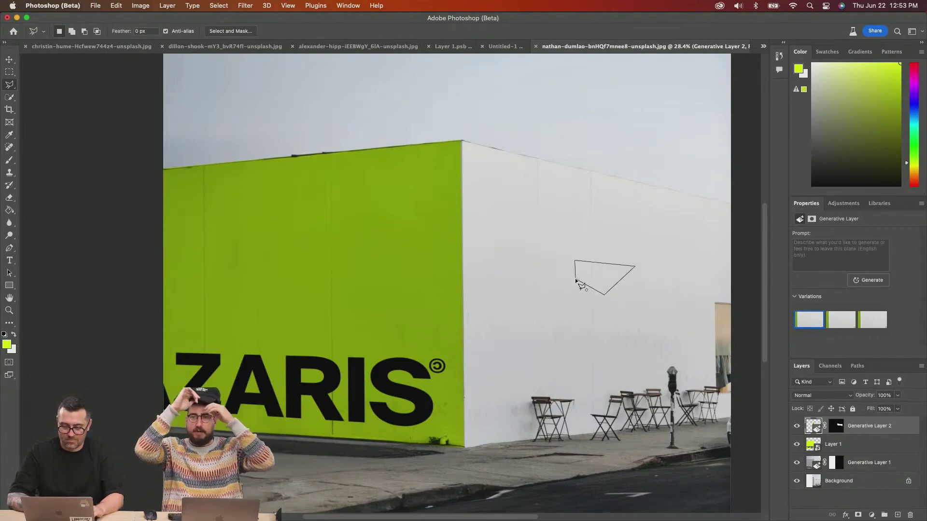
key(Escape)
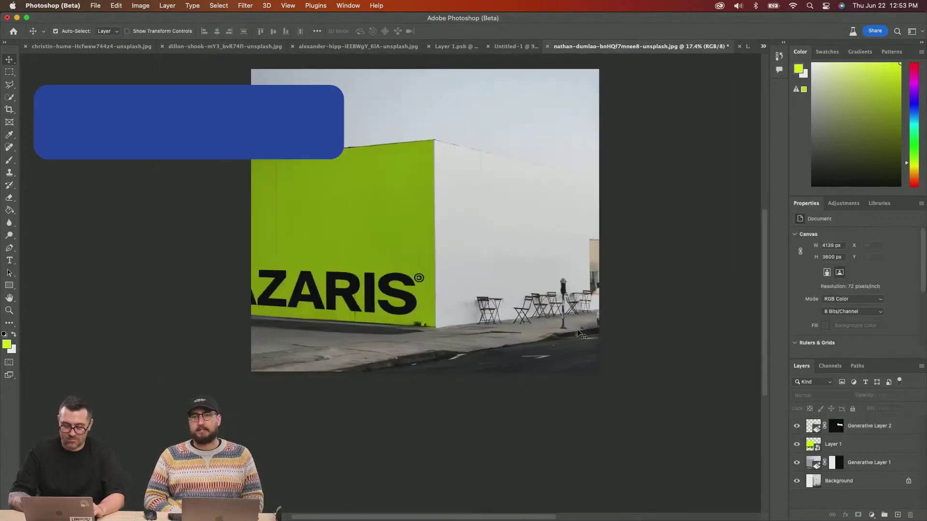
key(c)
drag(594, 370, 598, 403)
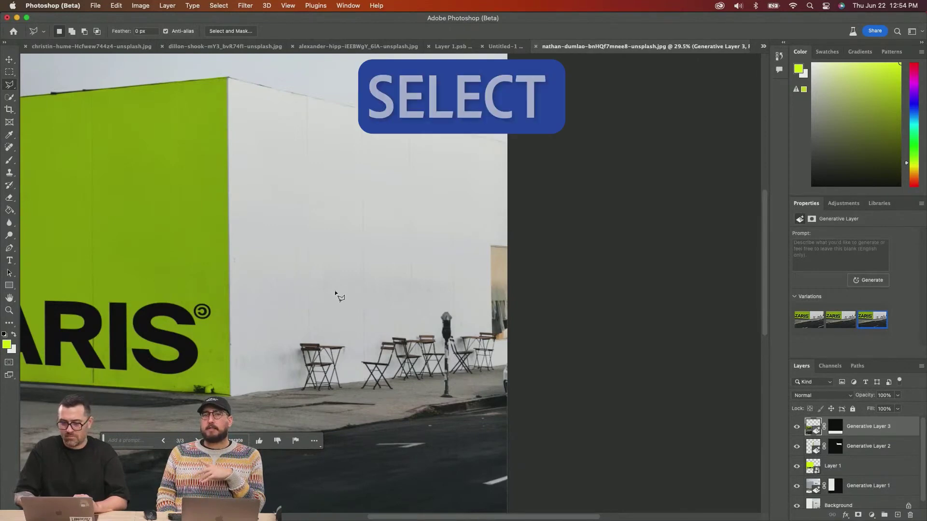
Select the white wall's light tones using Color Range with sampled colors and a fuzziness of 40
key(v)
click(219, 5)
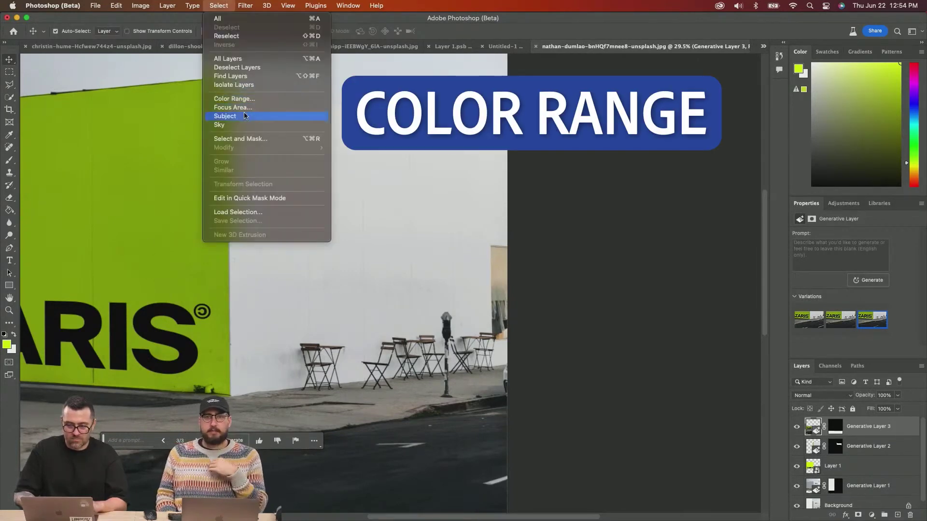
click(237, 98)
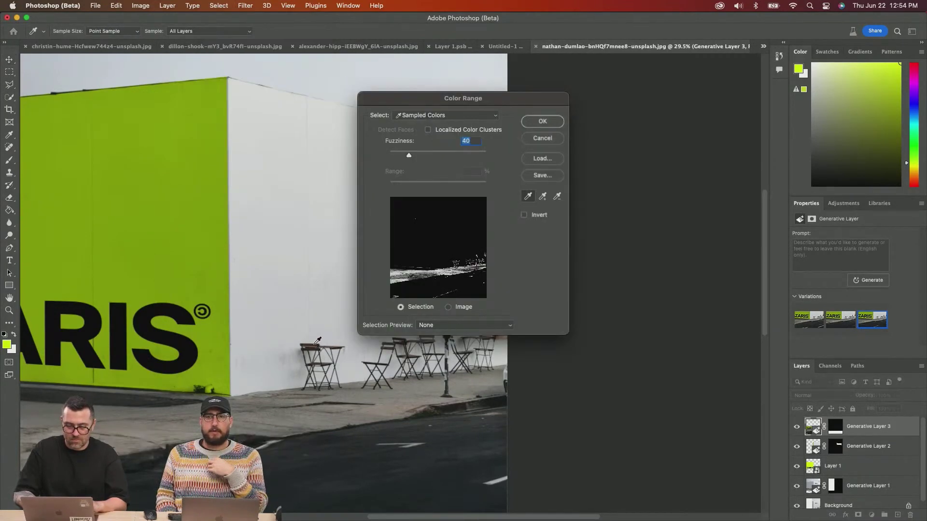
click(317, 341)
click(307, 317)
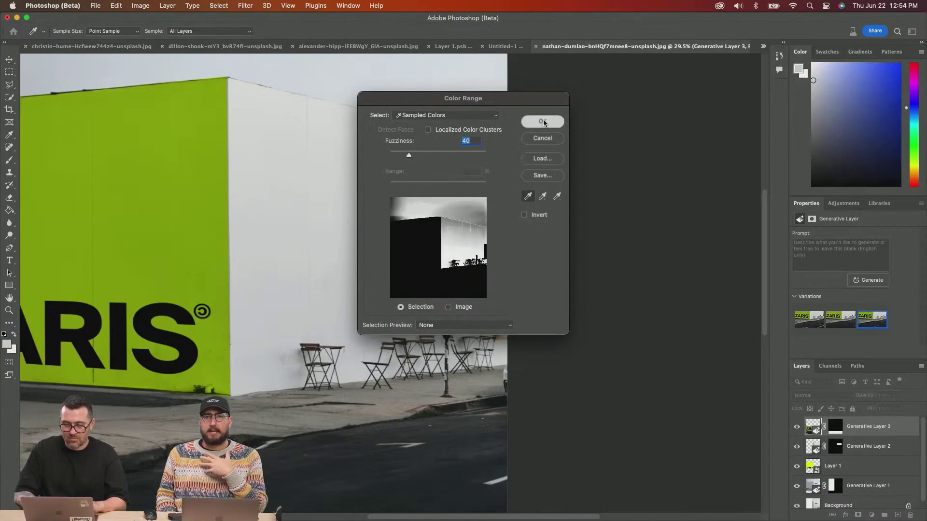
click(542, 121)
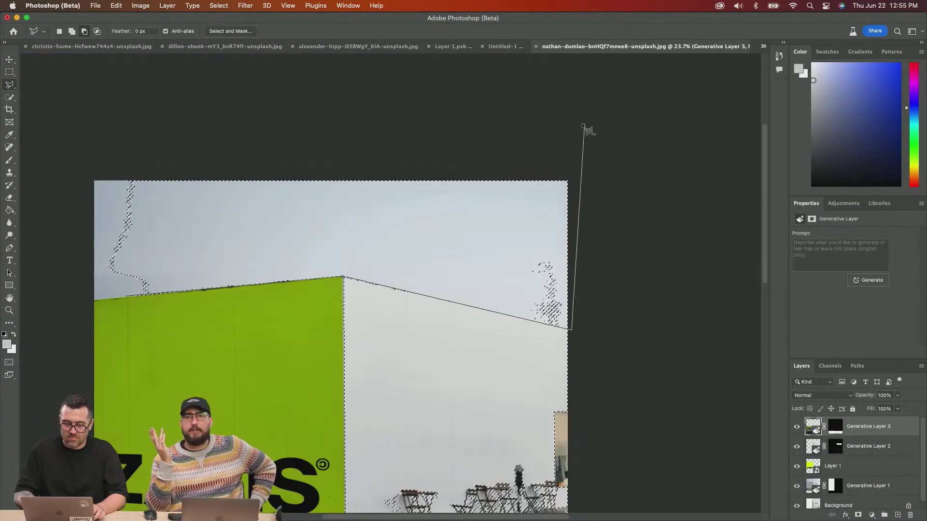
Subtract the sky area from the selection with the Polygonal Lasso along the roofline, and add a new layer
click(584, 124)
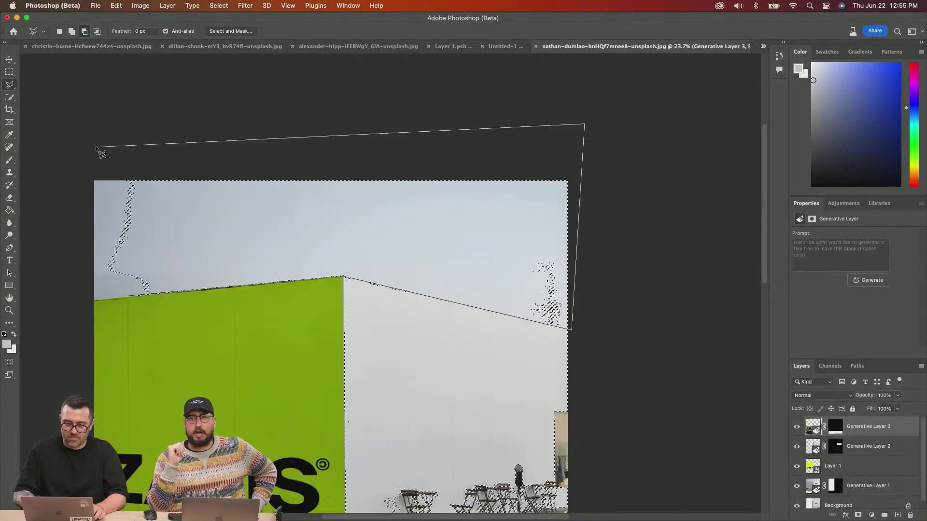
click(77, 152)
click(79, 271)
click(126, 296)
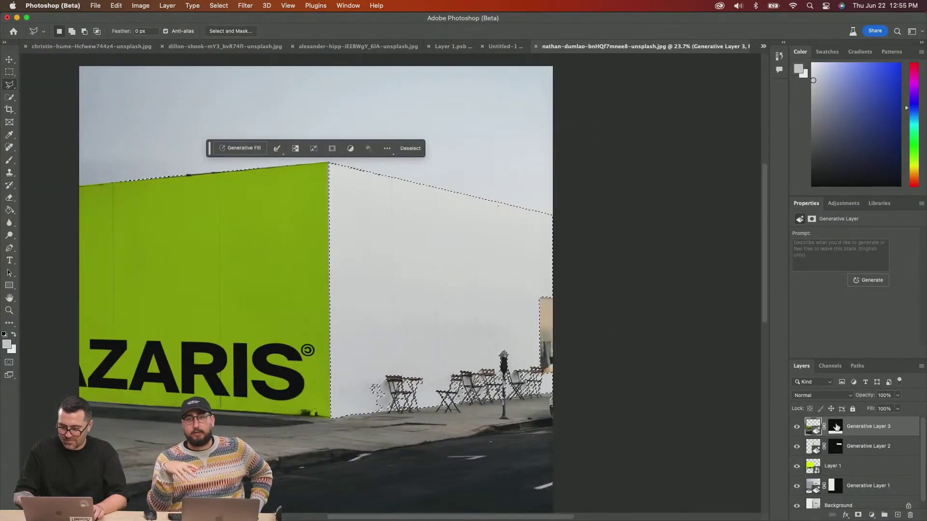
key(ctrl+shift+alt+n)
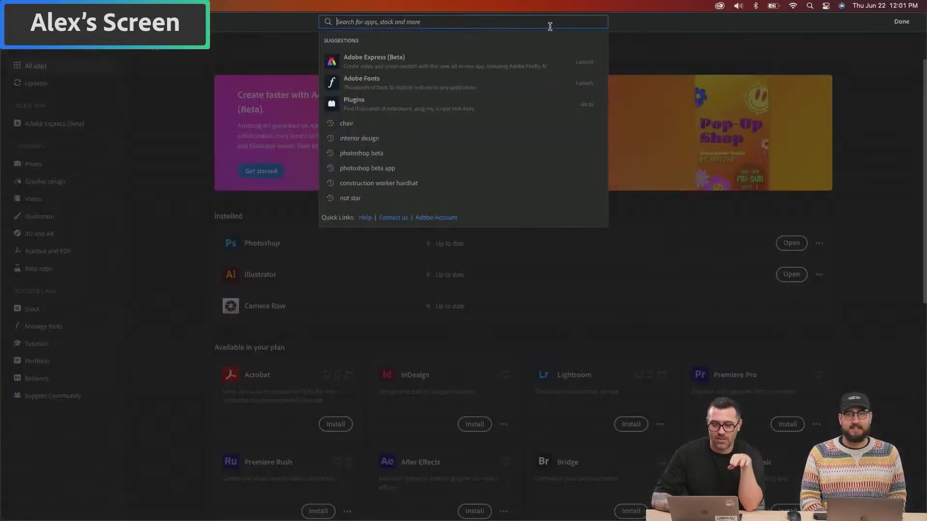
Switch to the Creative Cloud app, search for "photoshop" and leave the search suggestions
text(photos)
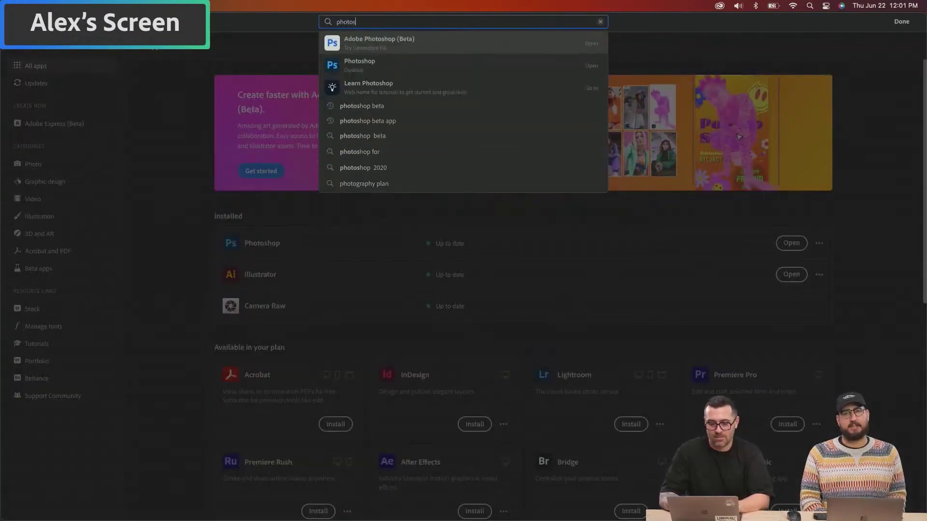
text(hop)
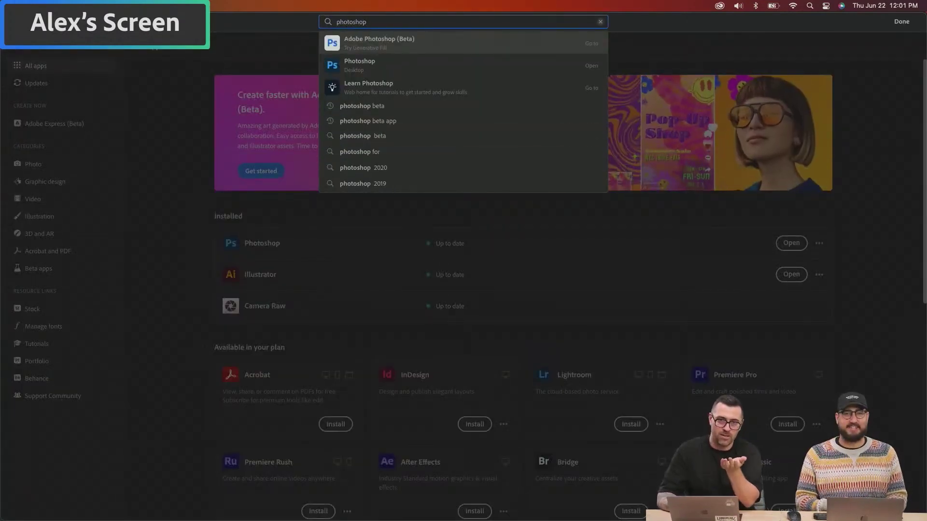
click(904, 219)
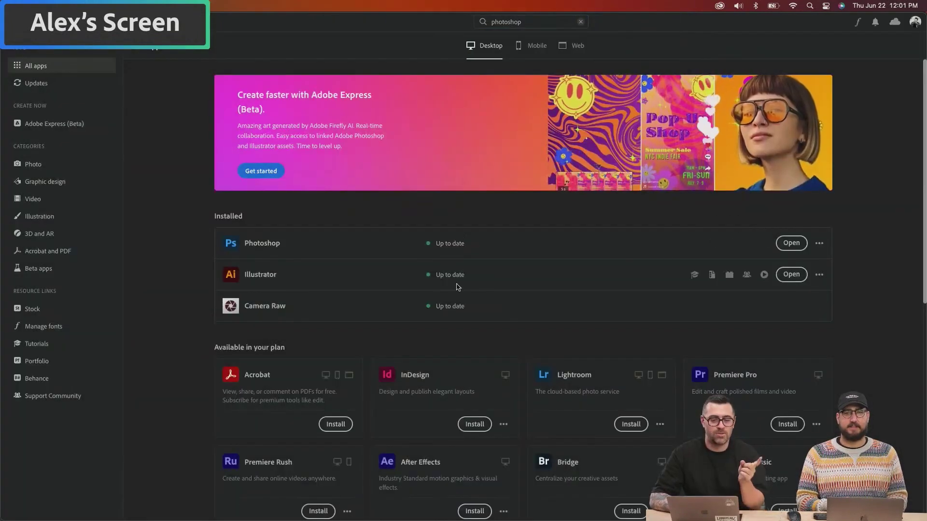